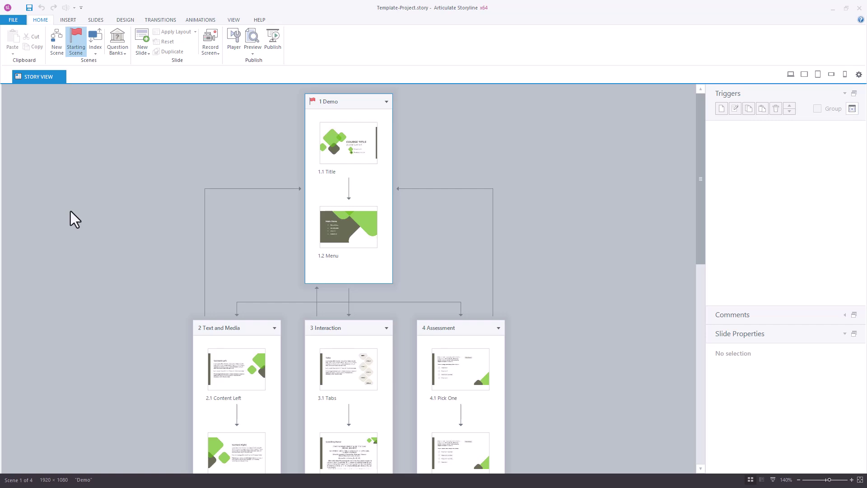
Step: From the Team Slides menu on the Slides tab, choose to share the whole project
left_click(95, 20)
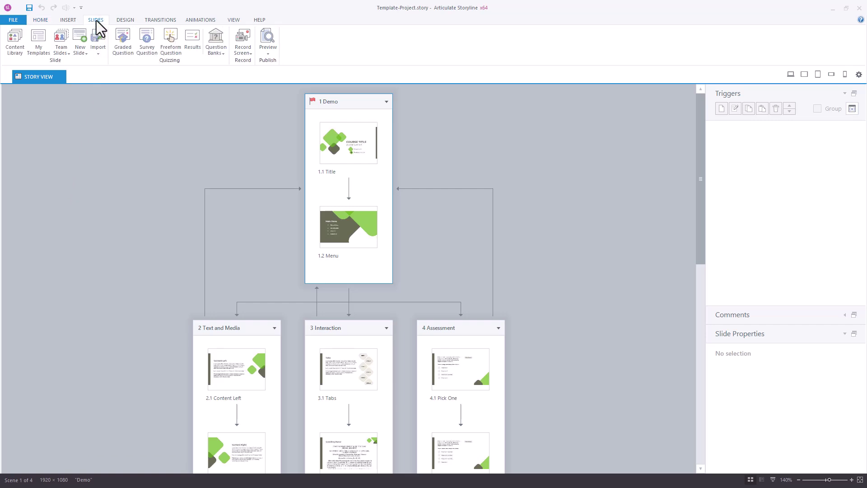
left_click(57, 55)
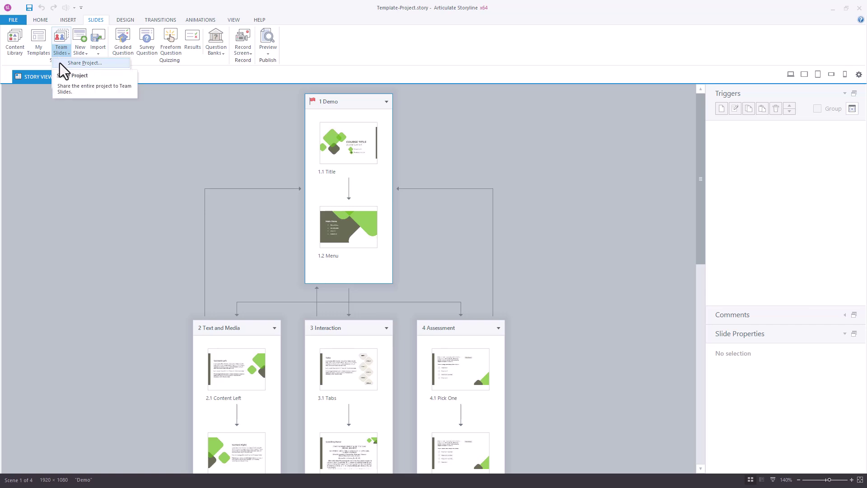
left_click(59, 62)
type("My Template")
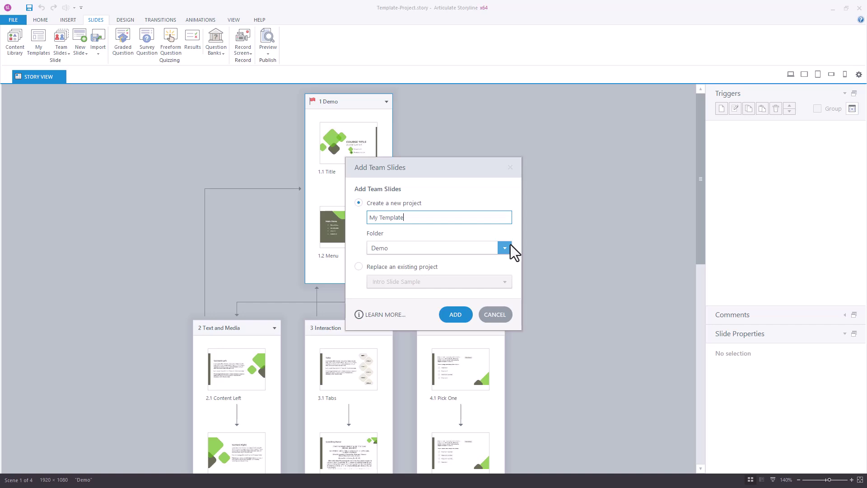
Step: Publish the project to Team Slides as 'My Template' and acknowledge the success message
left_click(464, 314)
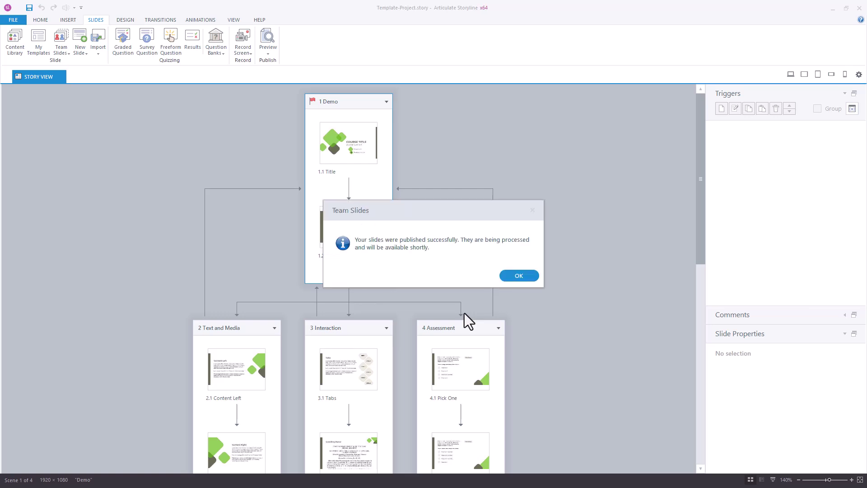
left_click(518, 276)
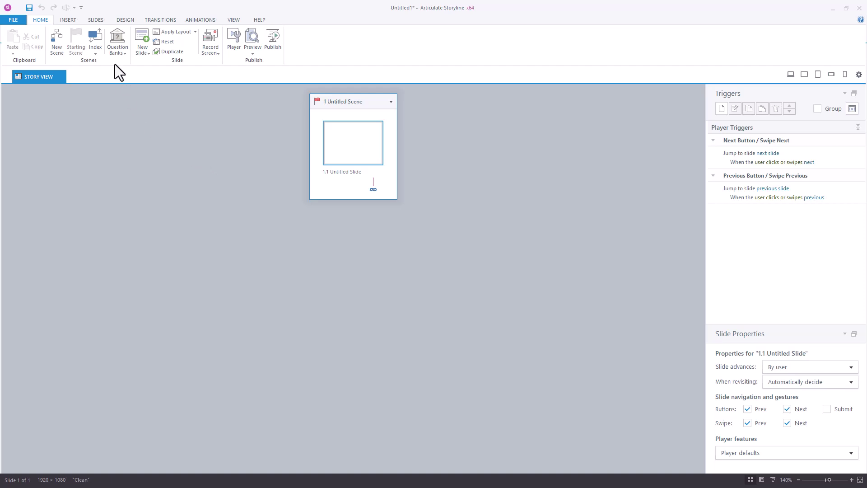
Step: Open the Team Slides browser from the Slides tab to show the shared My Template project
left_click(96, 20)
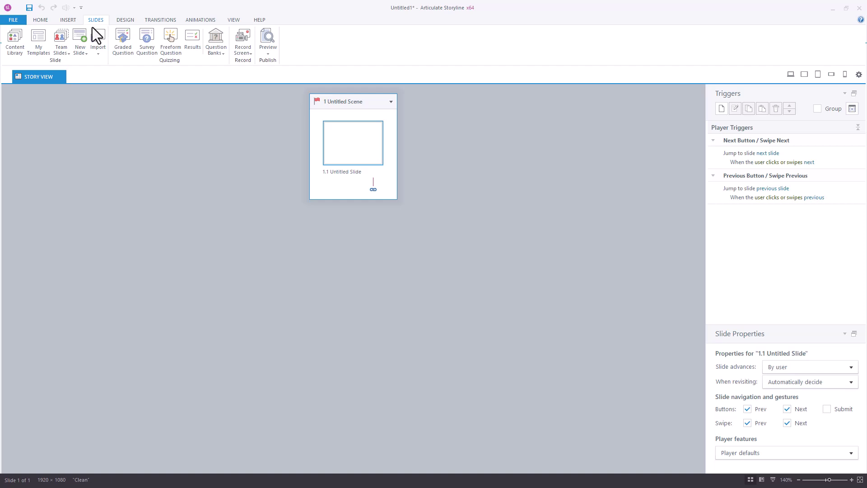
left_click(64, 38)
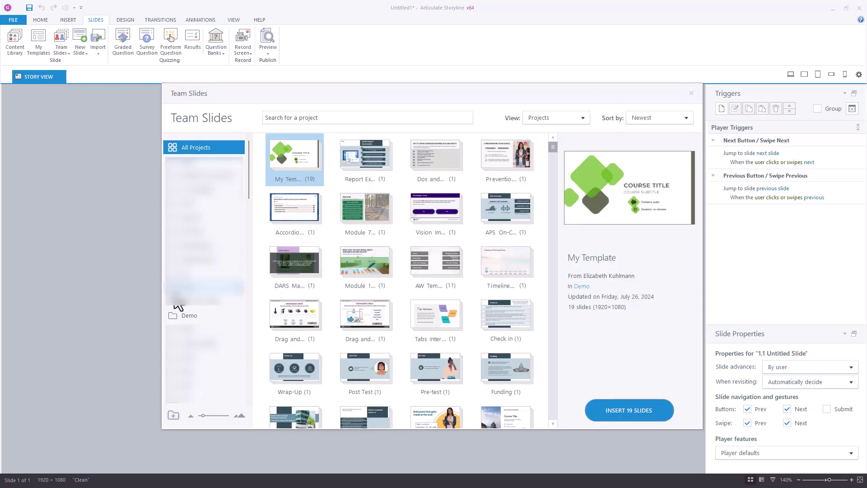
Step: Filter Team Slides to the Demo folder and bring up the Projects/Slides view choice
left_click(190, 316)
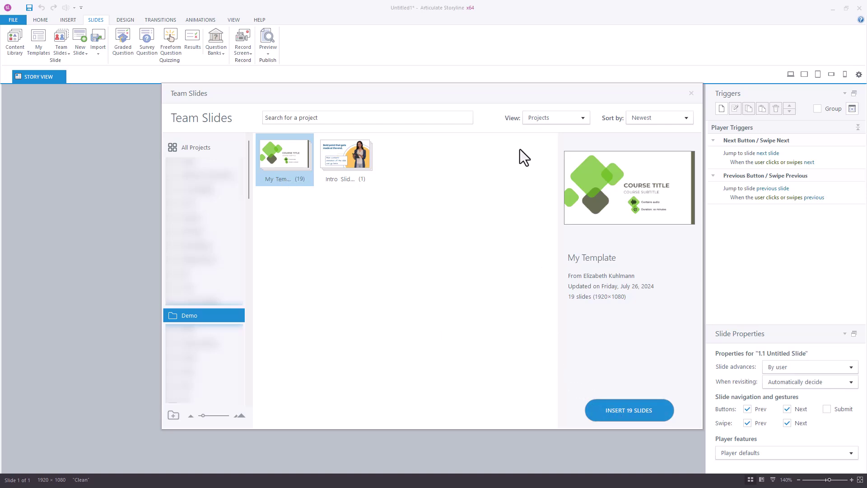
left_click(571, 119)
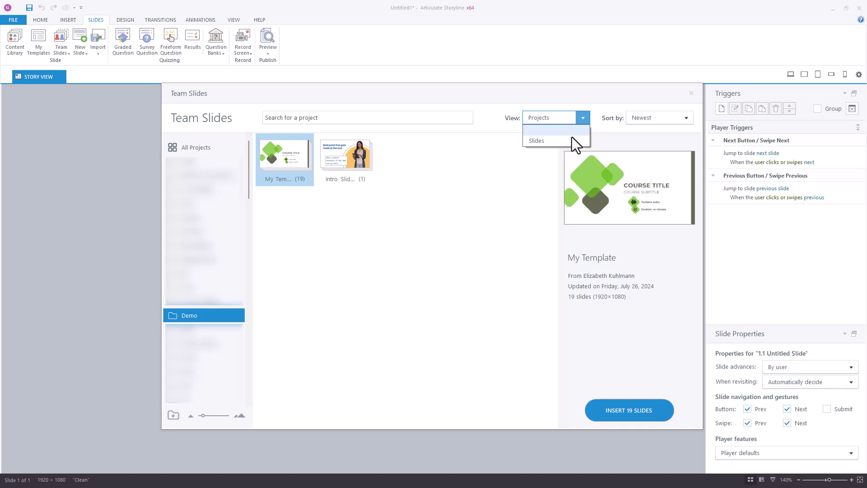
Step: Switch to Slides view and insert Title, Content with Image 1, Scrolling Panel and References
left_click(571, 140)
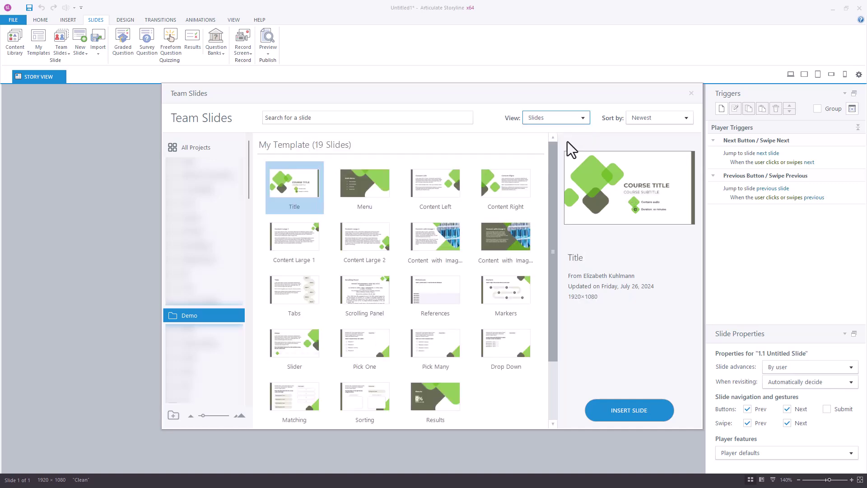
left_click(435, 240, "ctrl")
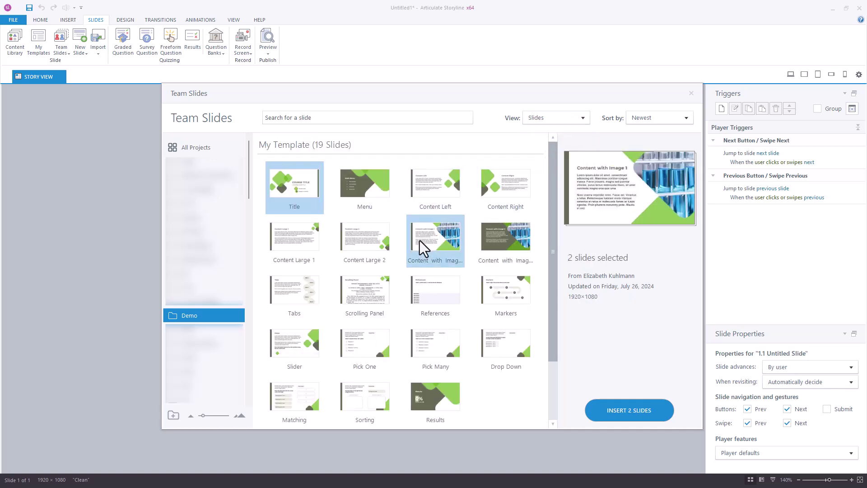
left_click(382, 291, "ctrl")
left_click(452, 310, "ctrl")
left_click(615, 411)
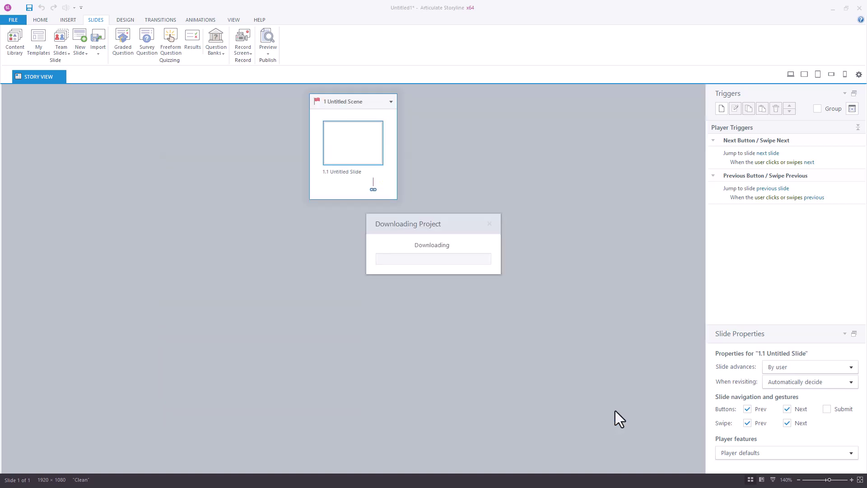